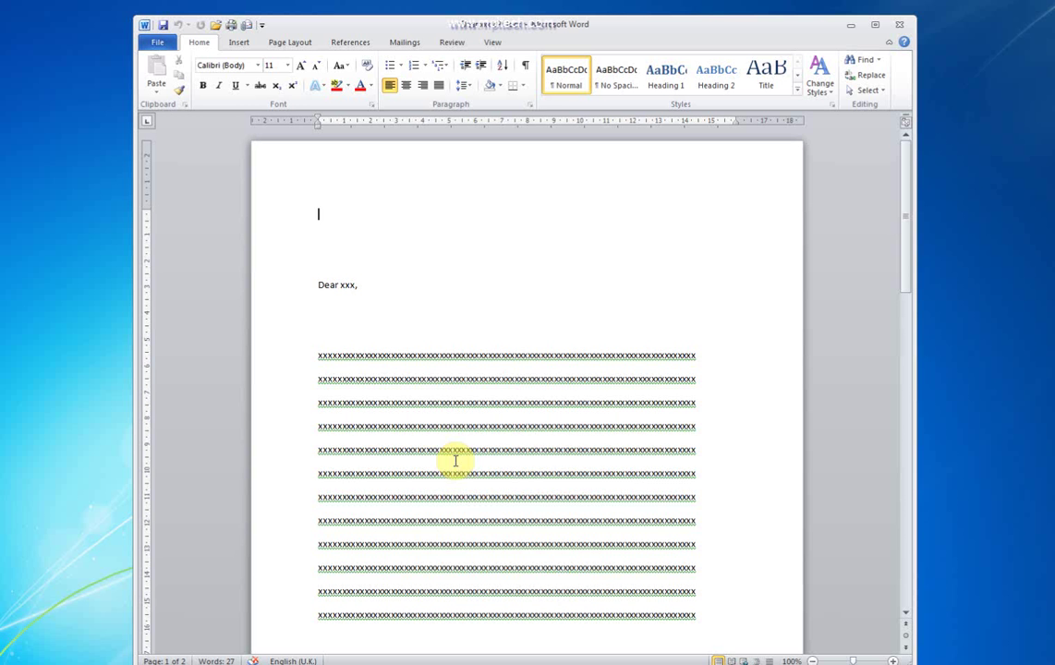
# - Scroll the Dear xxx letter from its greeting down to the bulleted lines on page 2
pyautogui.moveTo(912, 249); pyautogui.dragTo(915, 462)
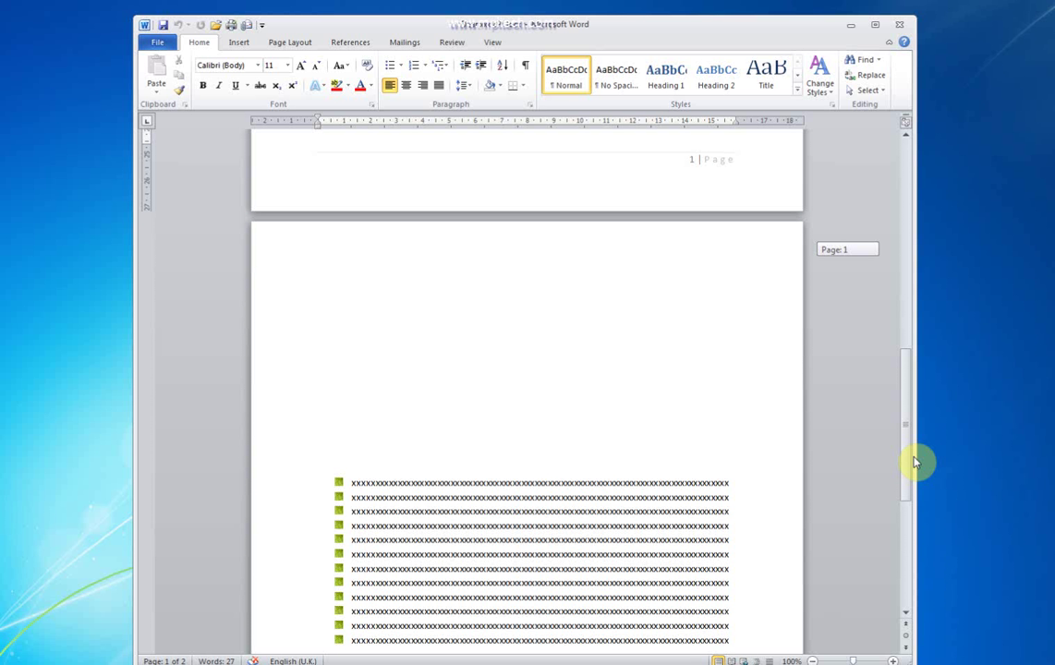
pyautogui.moveTo(915, 462); pyautogui.dragTo(918, 458)
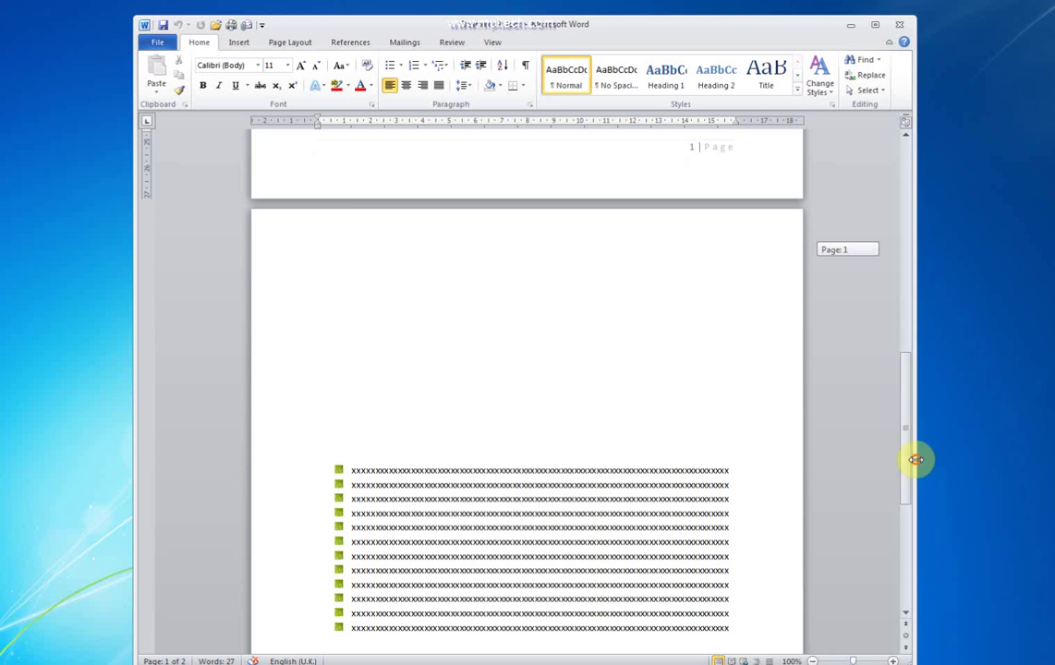
# - Print the Dear xxx 2P letter from Word to the Print Sampler printer
pyautogui.click(157, 43)
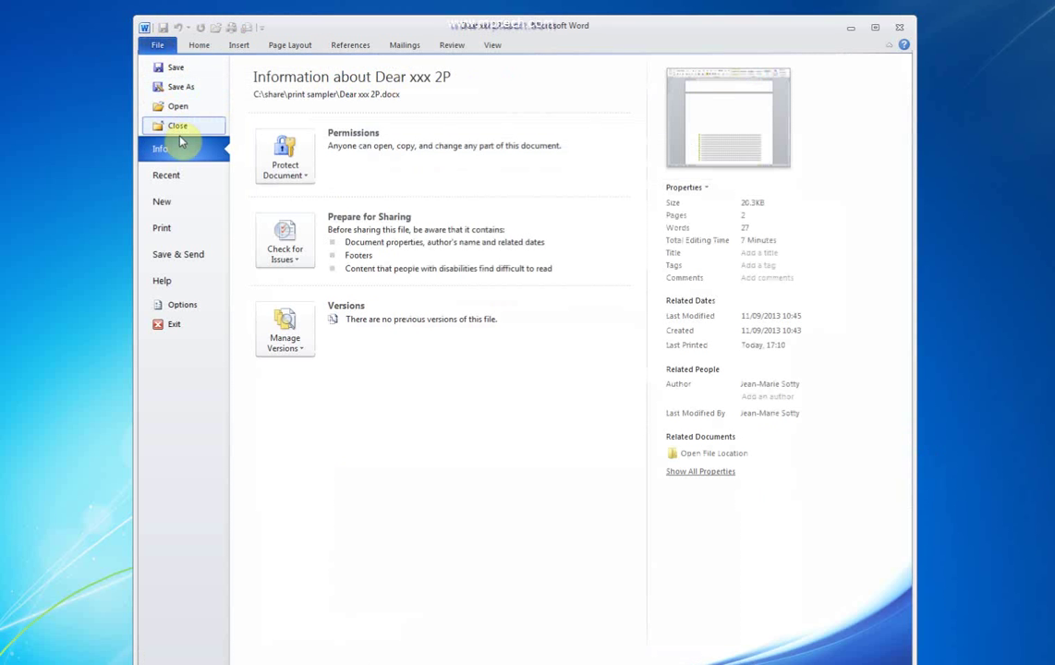
pyautogui.click(202, 224)
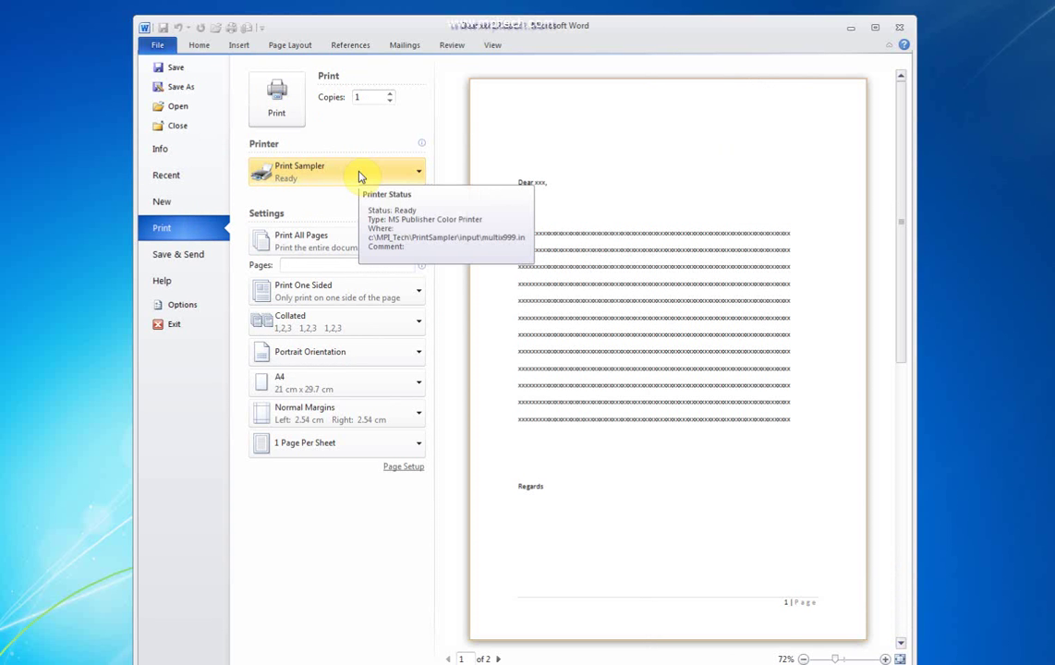
pyautogui.click(276, 113)
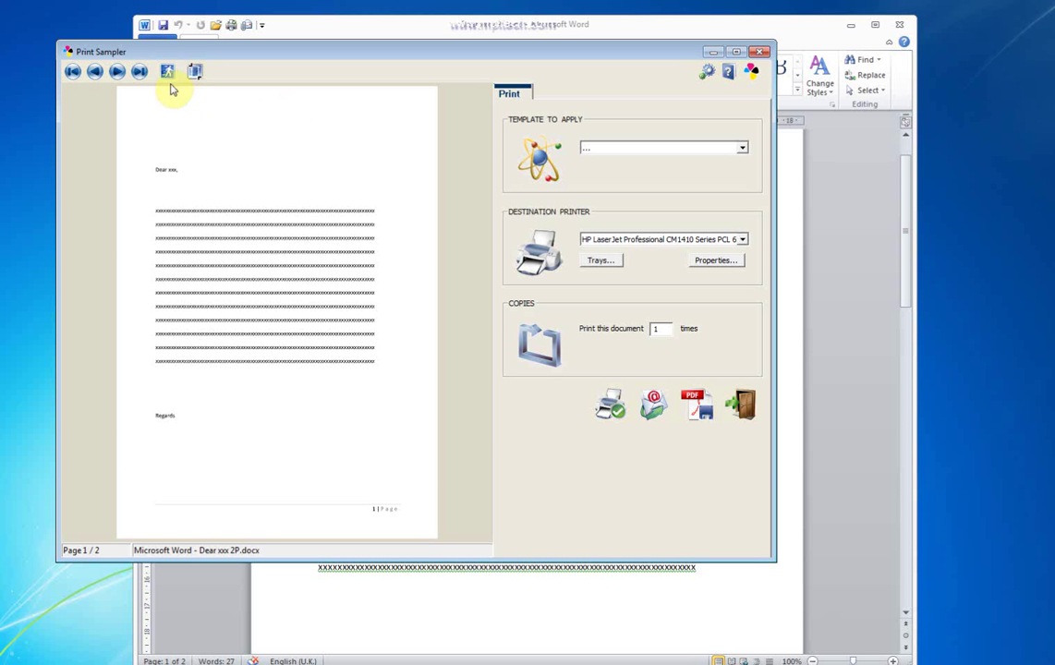
# - Browse the preview to page 2, back to page 1, then return to page 2
pyautogui.click(119, 72)
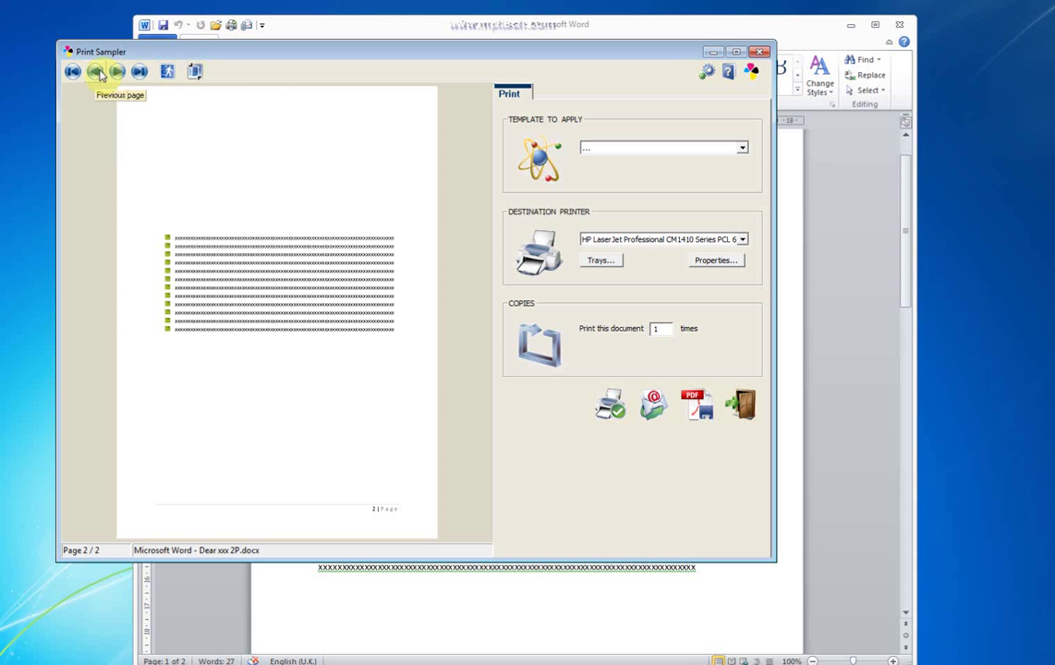
pyautogui.click(96, 72)
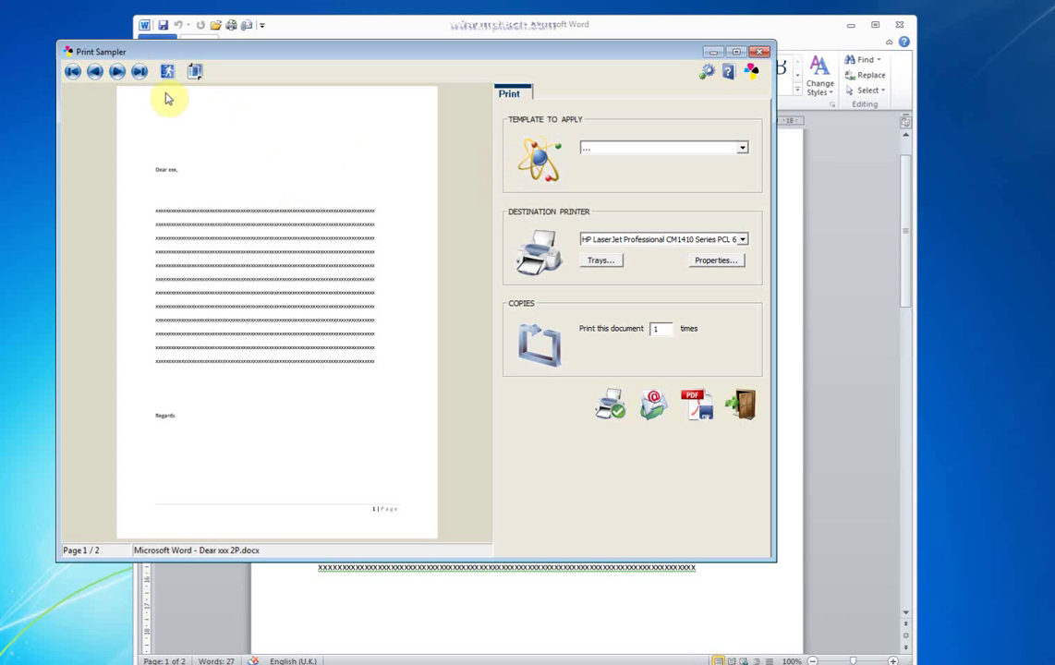
pyautogui.click(122, 73)
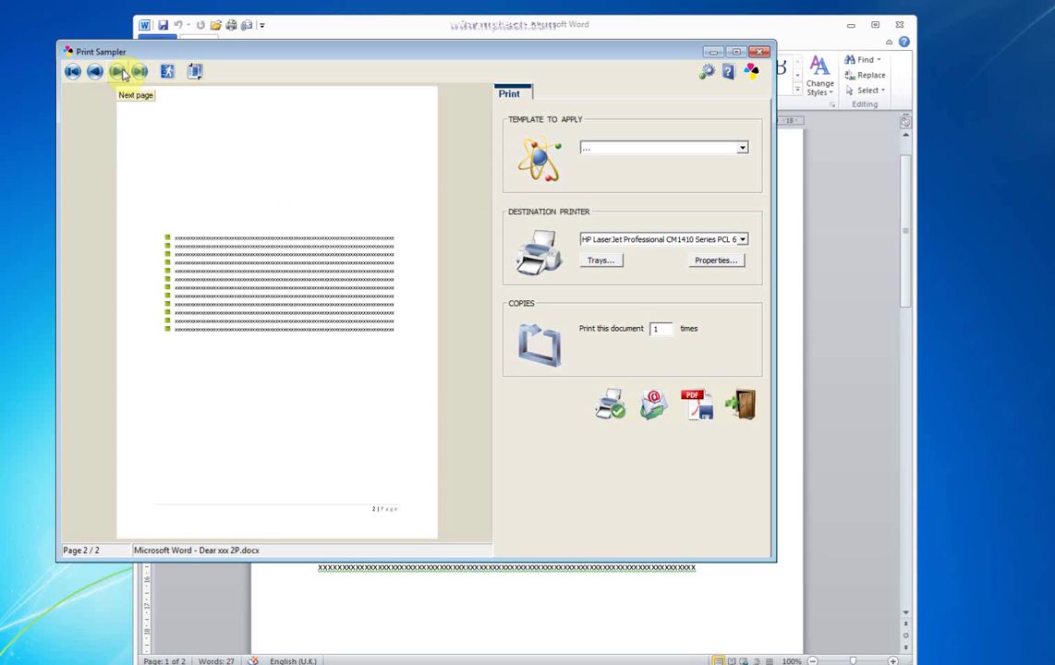
# - Apply the fontware template and step through its terms page to page 3 of 3
pyautogui.click(743, 150)
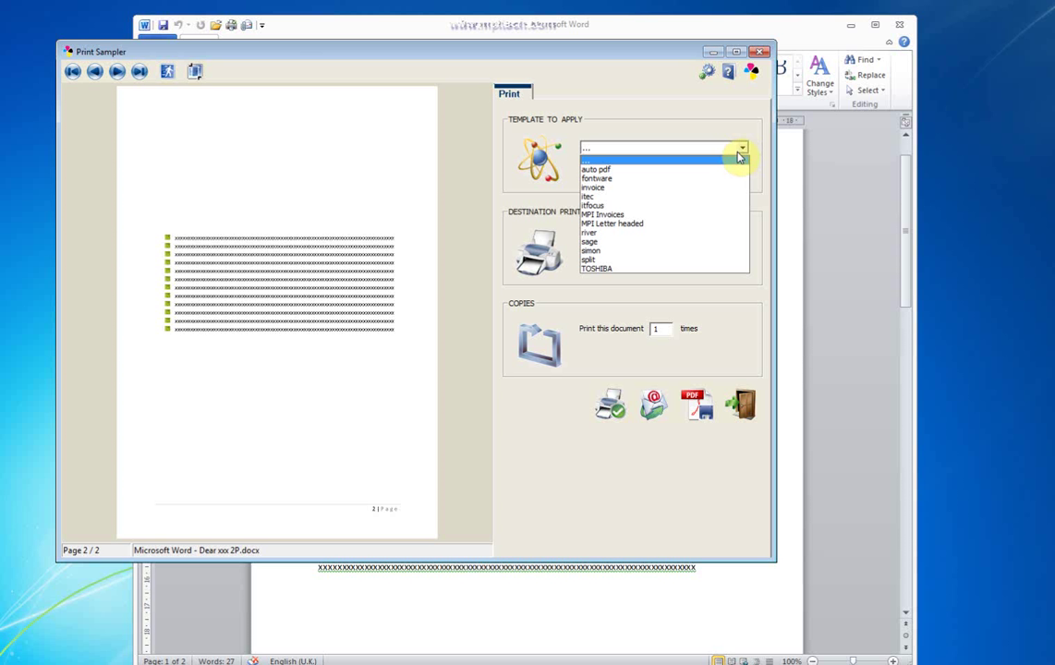
pyautogui.click(711, 178)
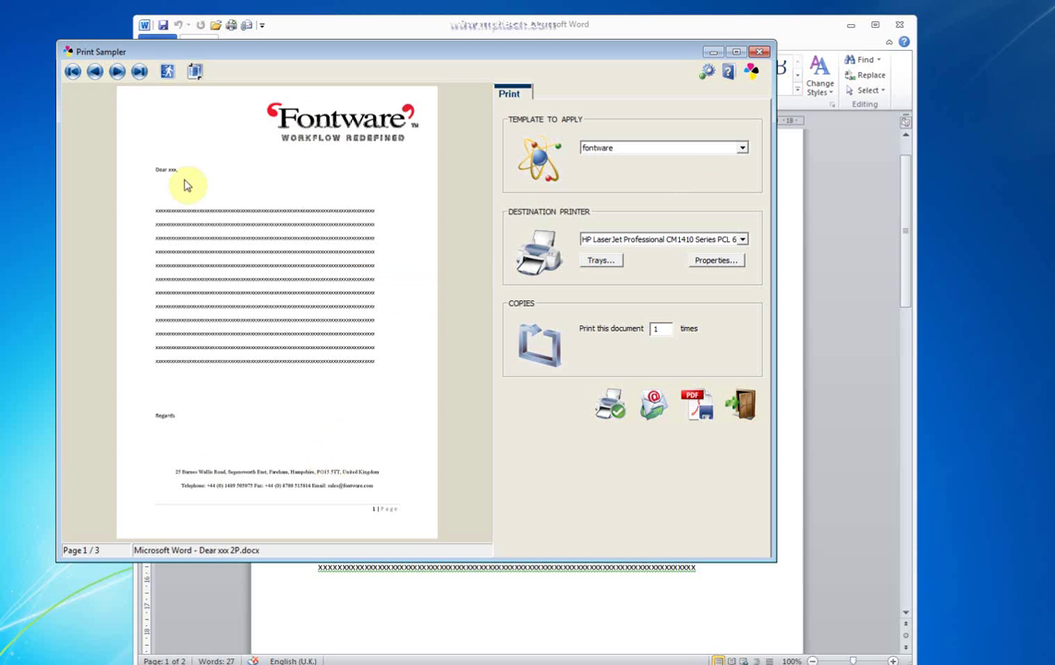
pyautogui.click(117, 73)
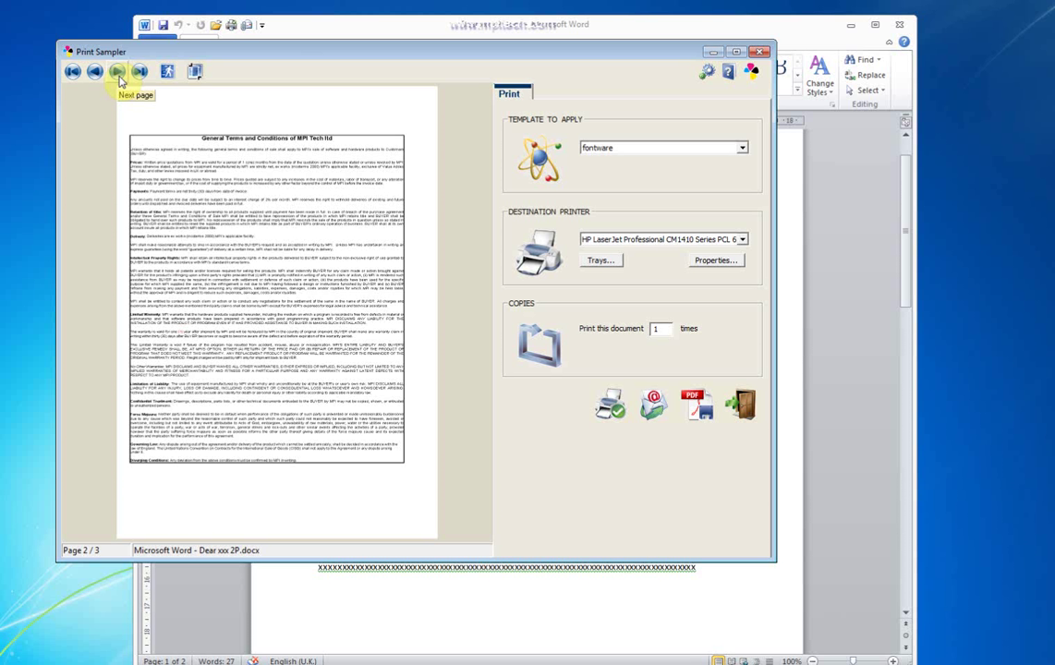
pyautogui.click(119, 80)
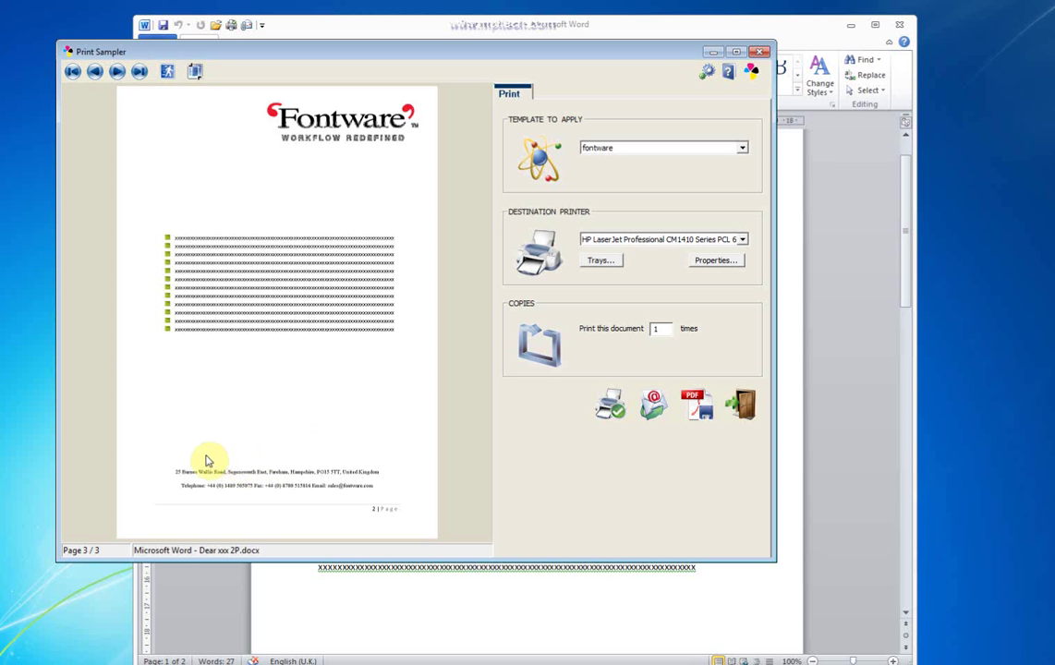
pyautogui.click(743, 148)
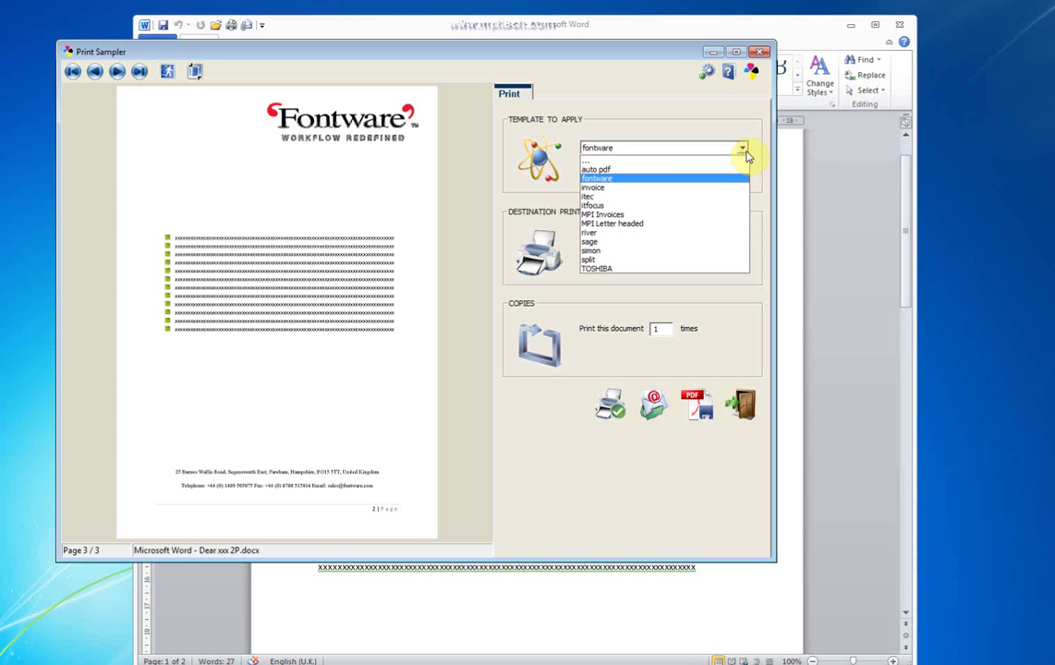
# - Try the invoice template, then switch to the river template
pyautogui.click(714, 190)
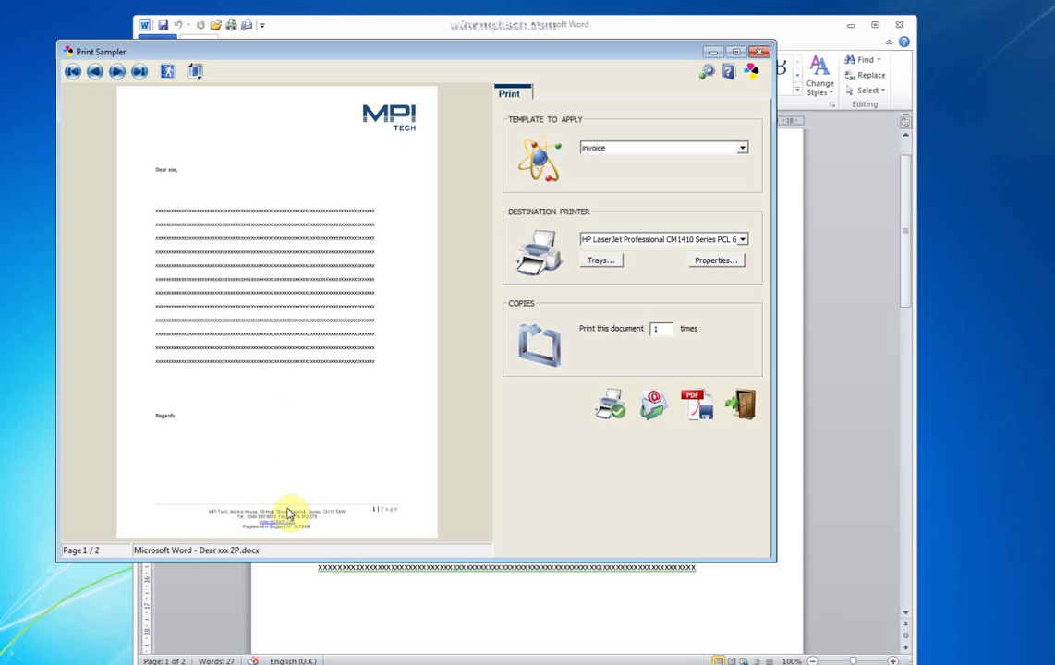
pyautogui.click(742, 148)
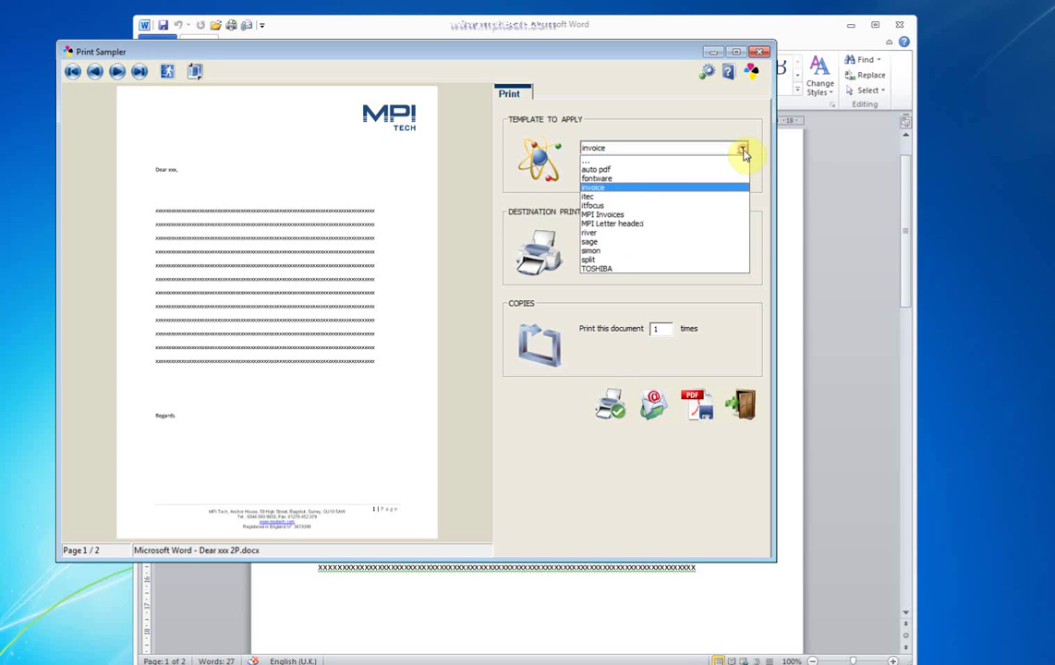
pyautogui.click(695, 232)
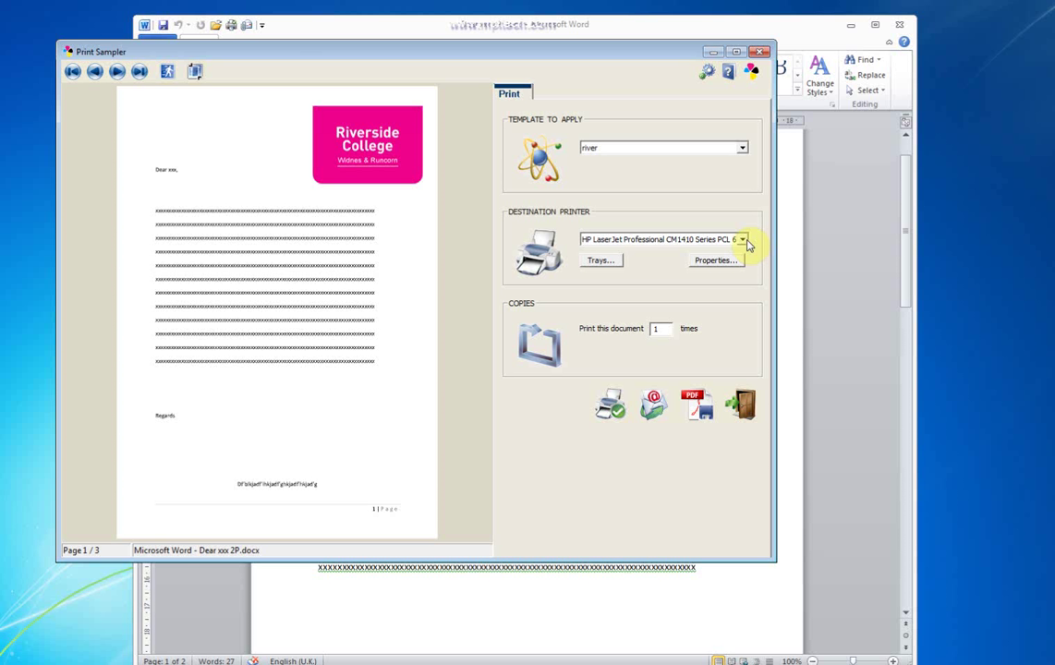
pyautogui.click(749, 244)
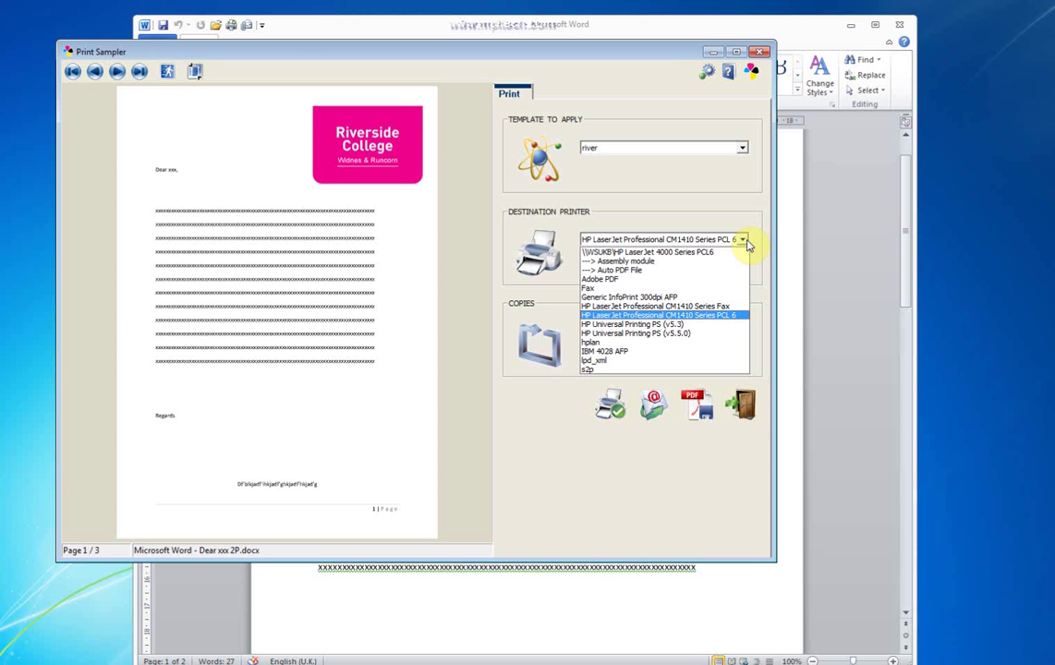
pyautogui.click(769, 330)
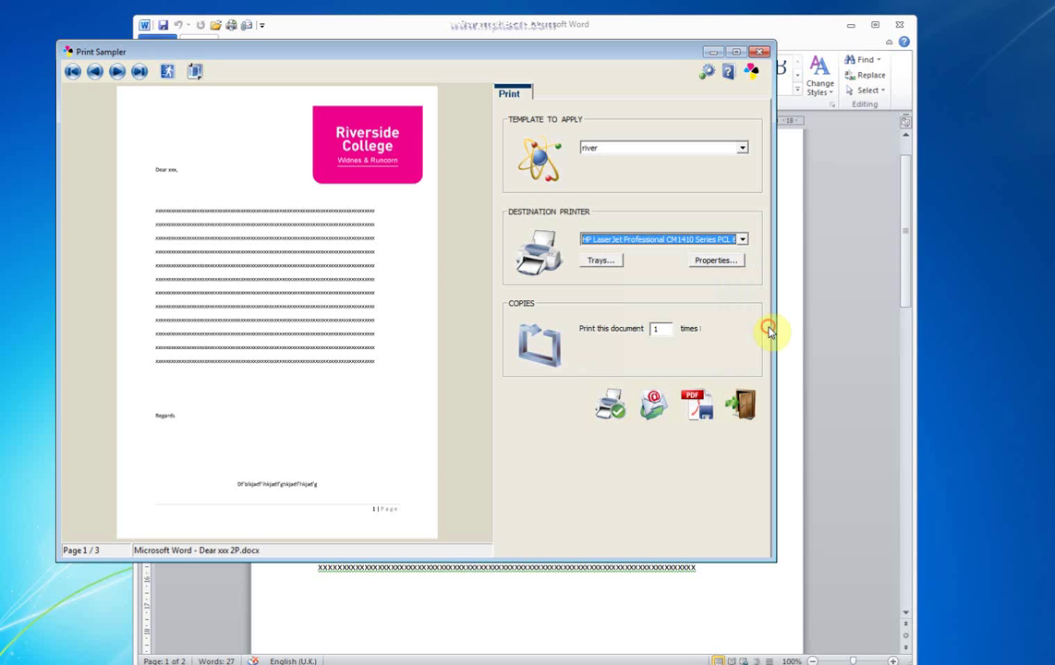
# - Check the destination printer's document properties and finishing options, then close them
pyautogui.click(736, 263)
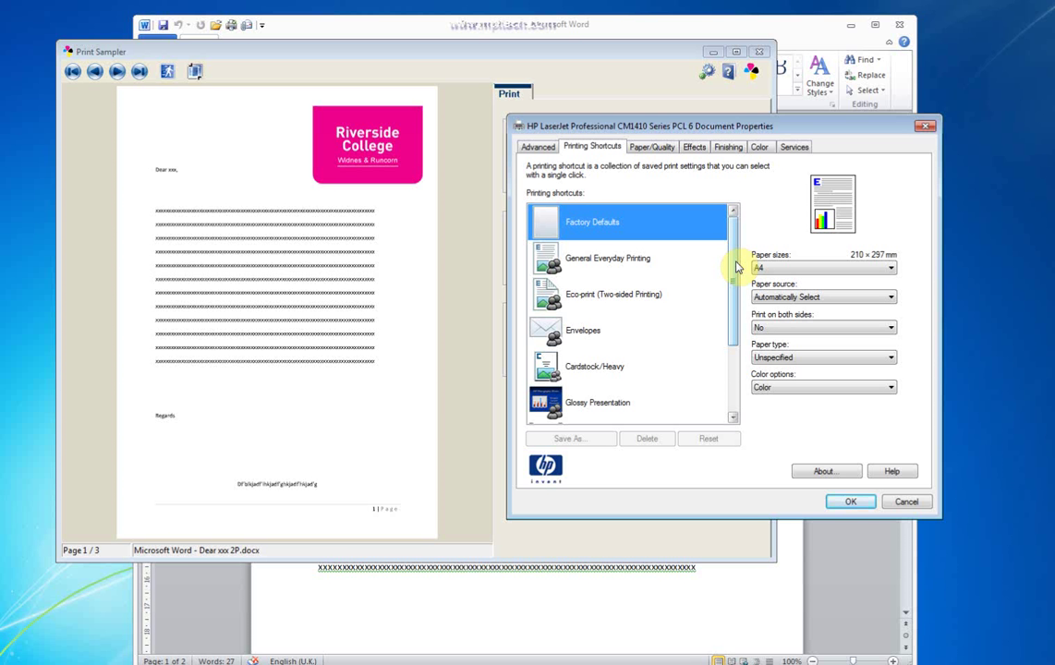
pyautogui.click(729, 150)
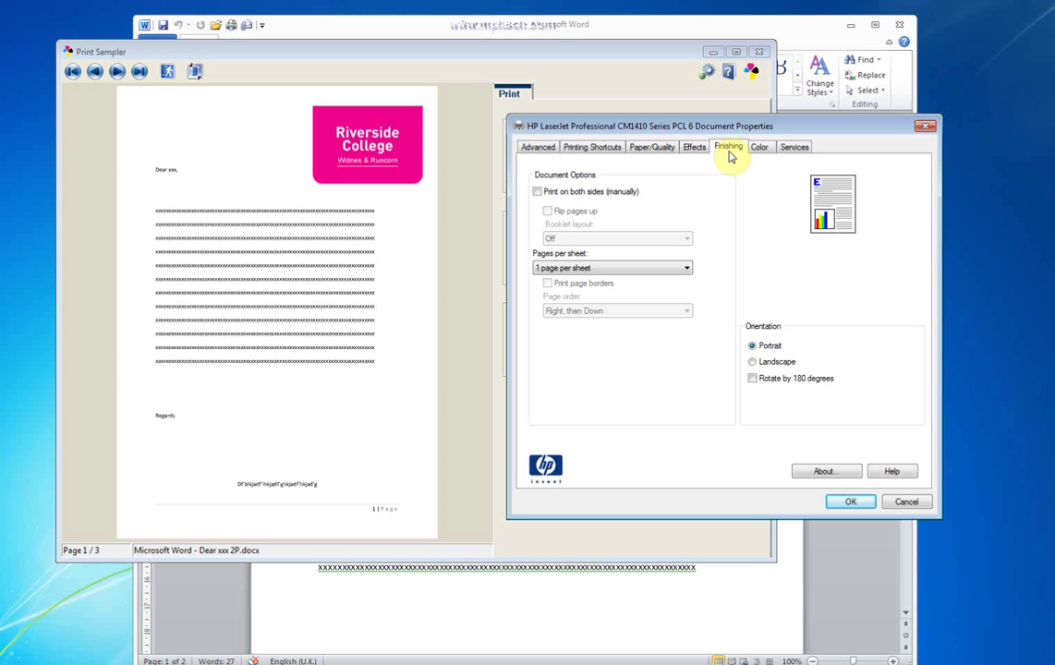
pyautogui.click(856, 501)
# - Map the Manual tray to the printer's Manual Feed in Tray 1 and save the mapping
pyautogui.click(601, 260)
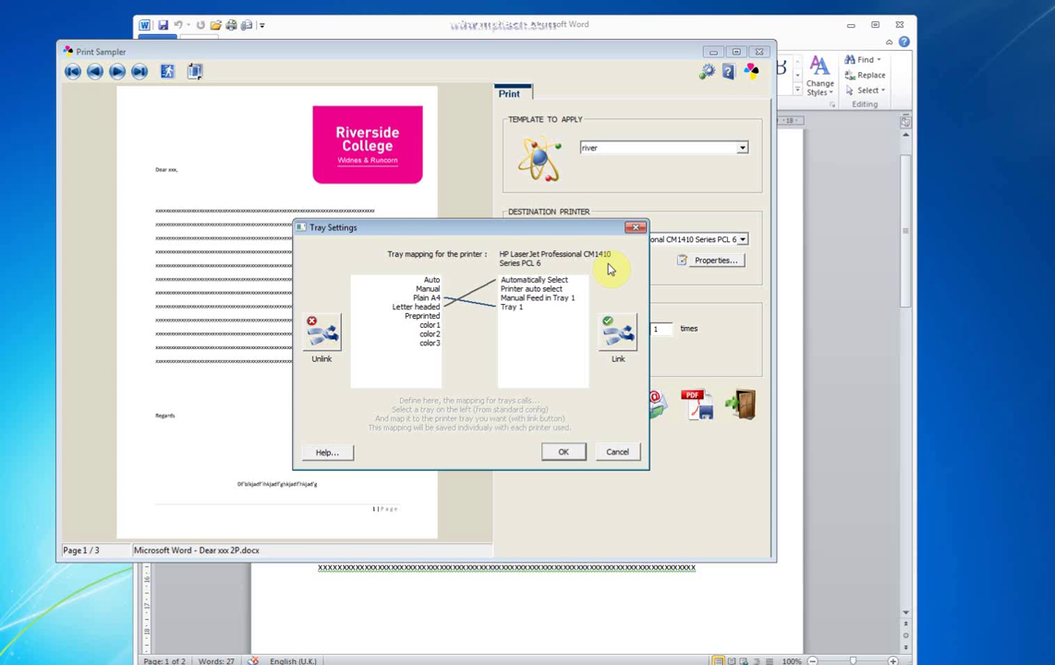
pyautogui.click(522, 288)
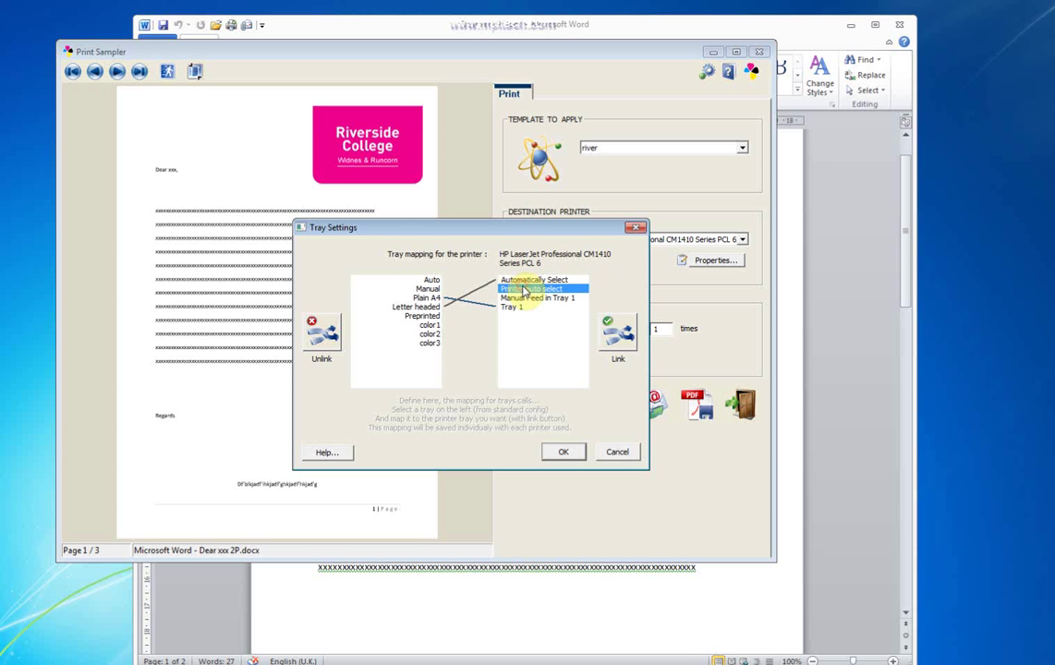
pyautogui.click(513, 298)
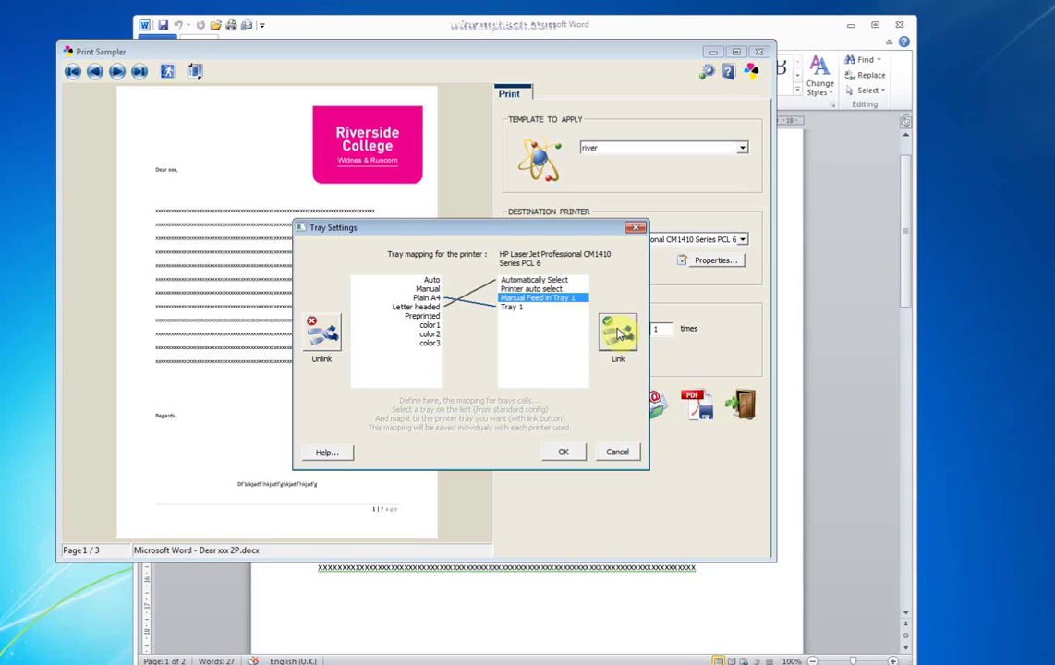
pyautogui.click(427, 288)
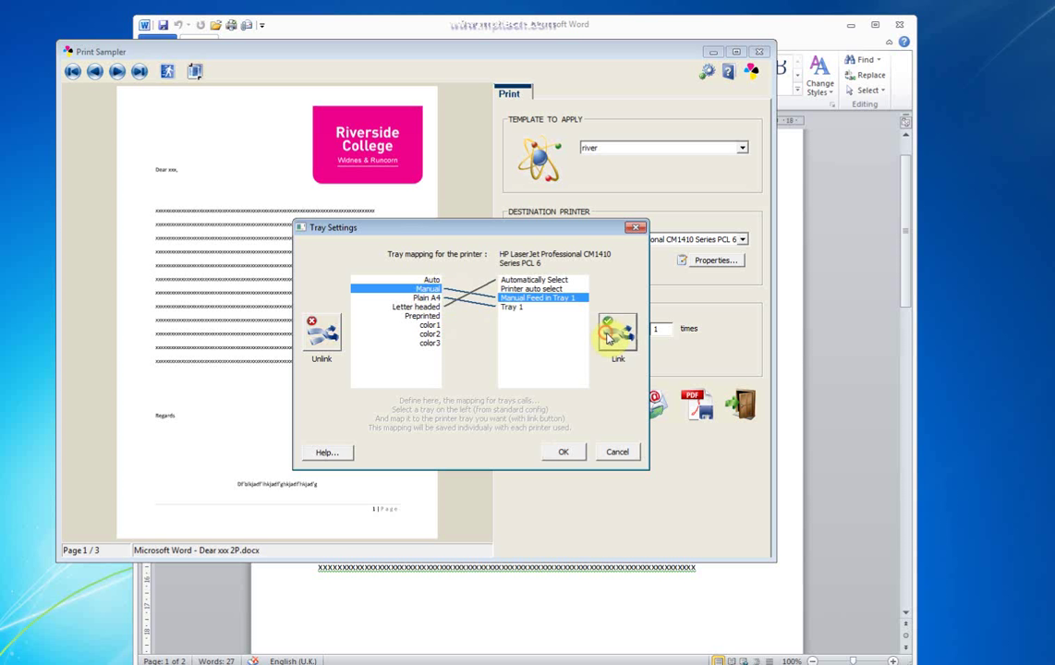
pyautogui.click(580, 452)
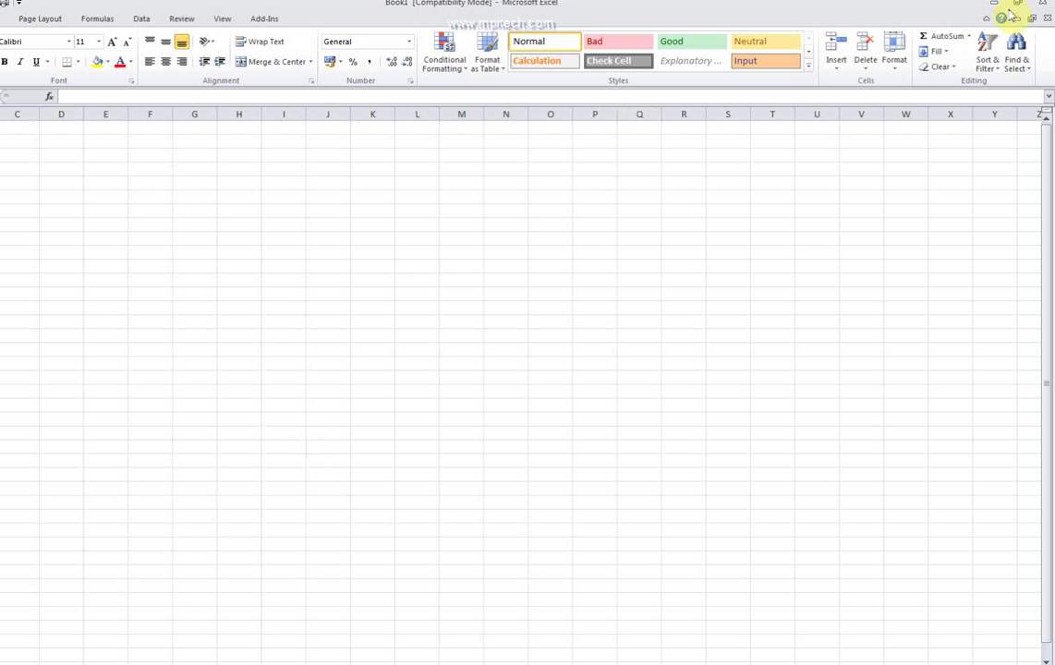
# - Enter the test entries 'sdgasd' in B11 and 'sdvsd' further down column B
pyautogui.click(1018, 5)
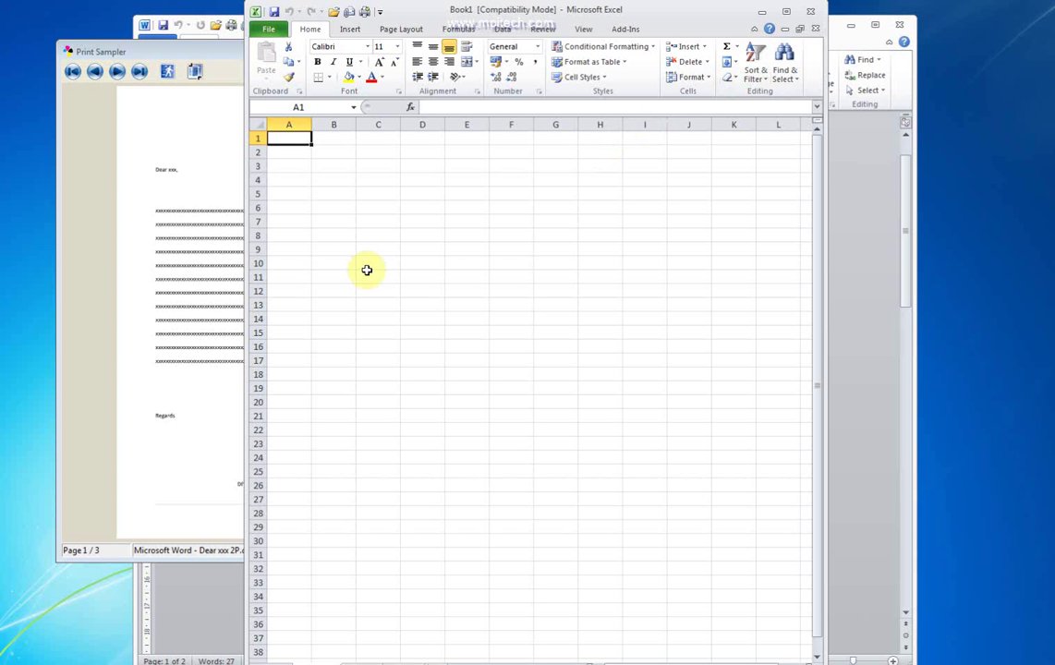
pyautogui.click(332, 277)
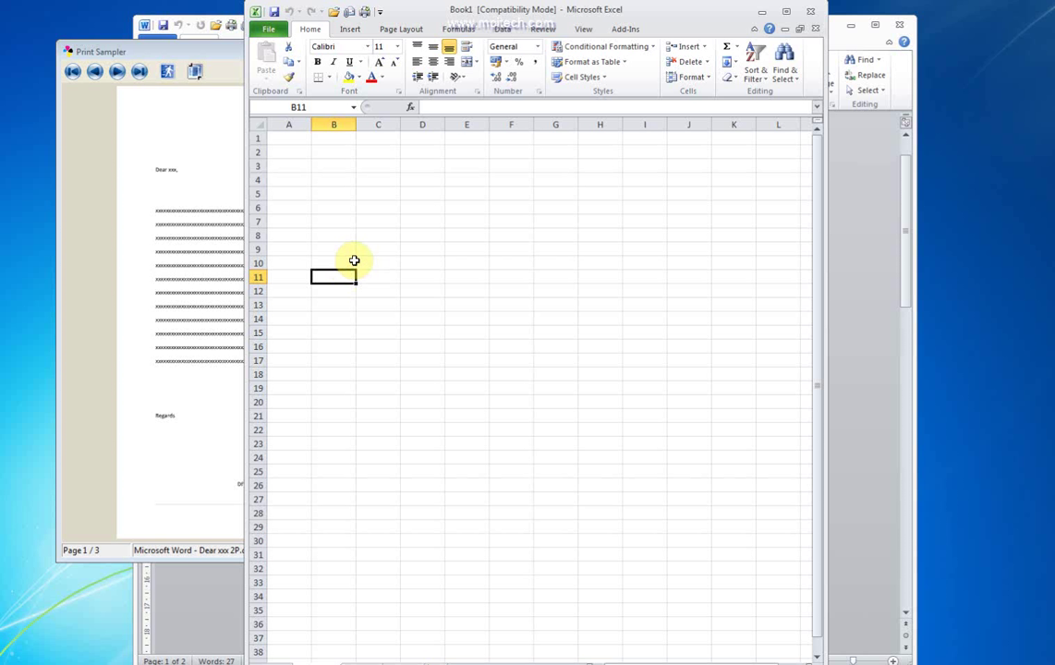
pyautogui.write('sdgasd')
pyautogui.press('Return')
pyautogui.press('Return')
pyautogui.write('sdvsd')
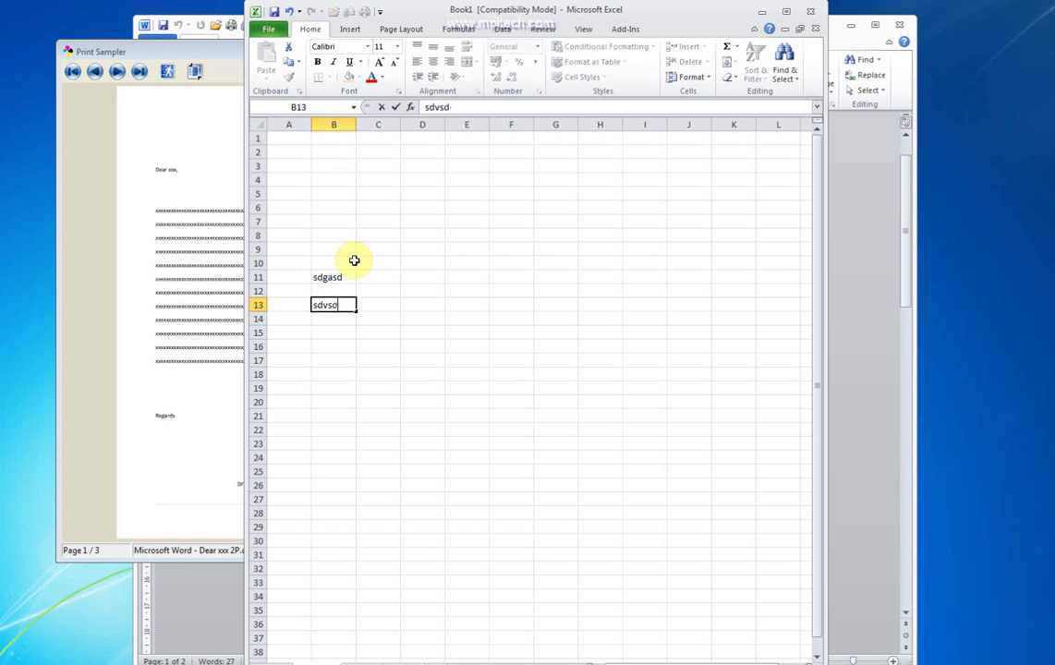
# - Print the Book1 sheet from Excel to the Print Sampler printer
pyautogui.click(268, 29)
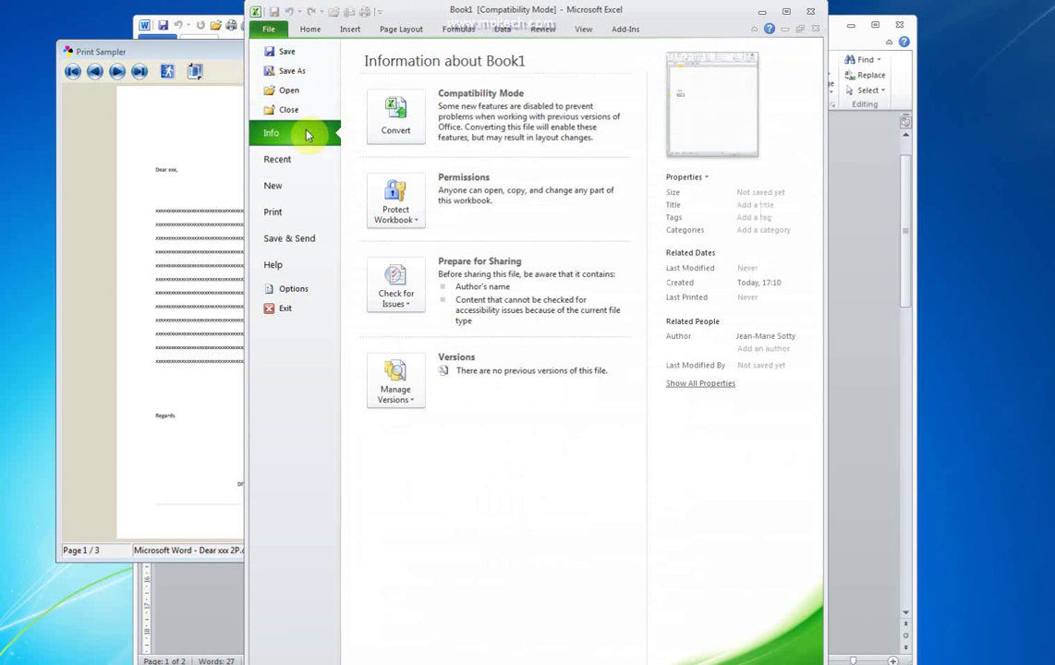
pyautogui.click(310, 211)
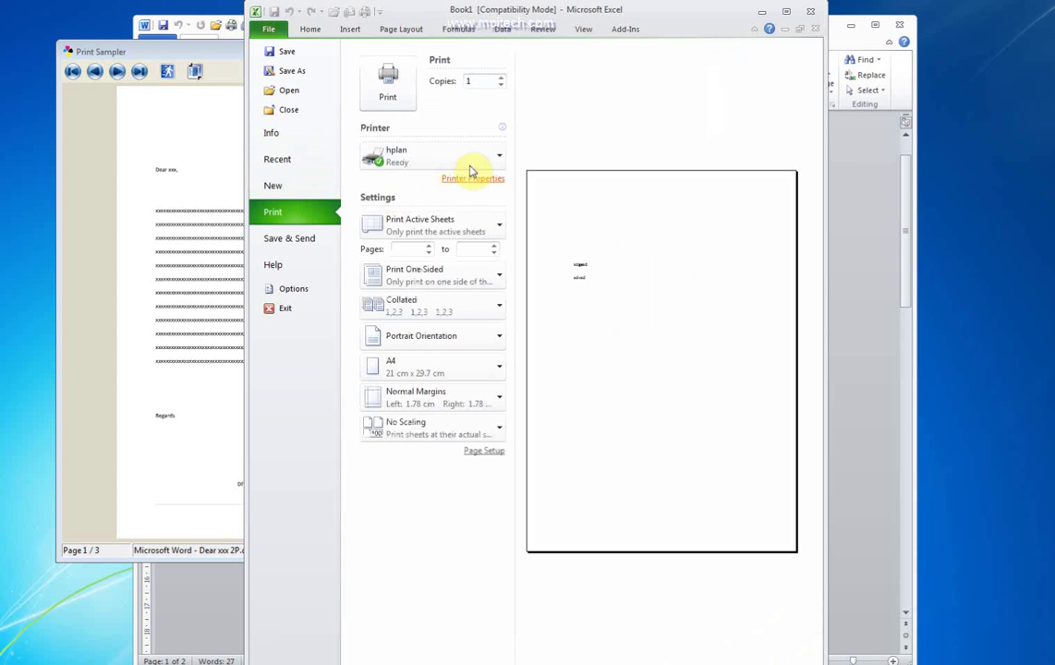
pyautogui.click(493, 157)
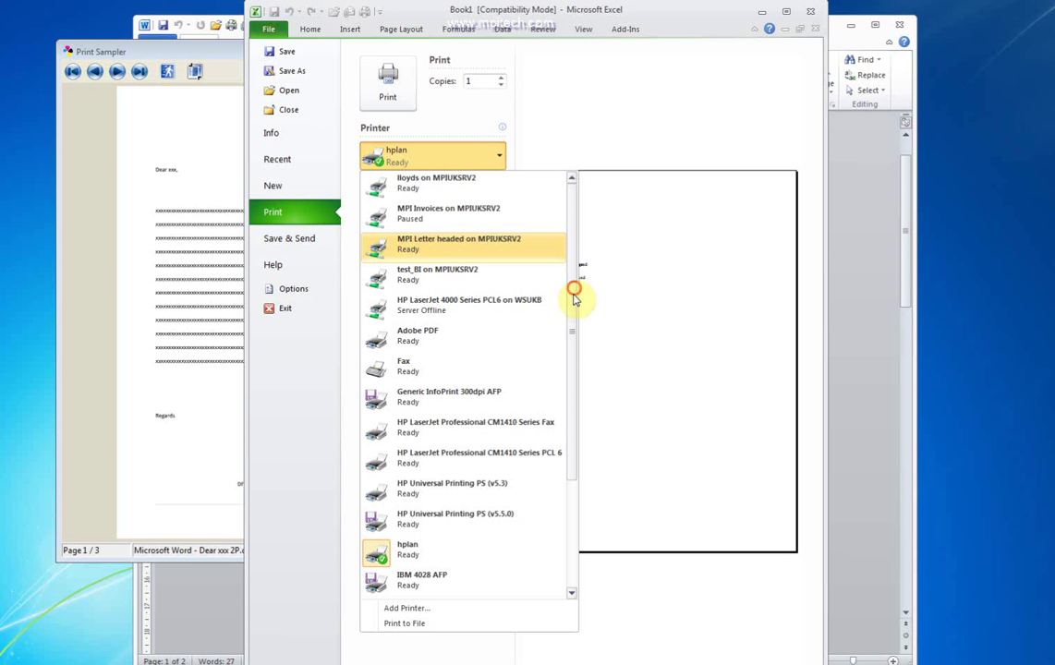
pyautogui.moveTo(574, 296); pyautogui.dragTo(591, 379)
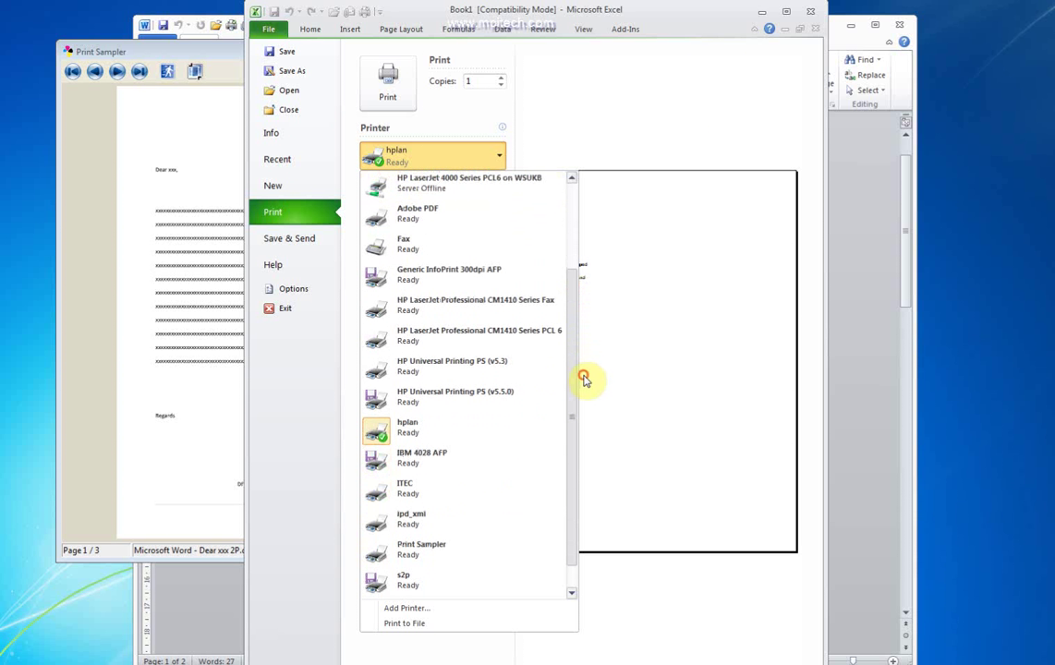
pyautogui.click(425, 545)
pyautogui.click(388, 90)
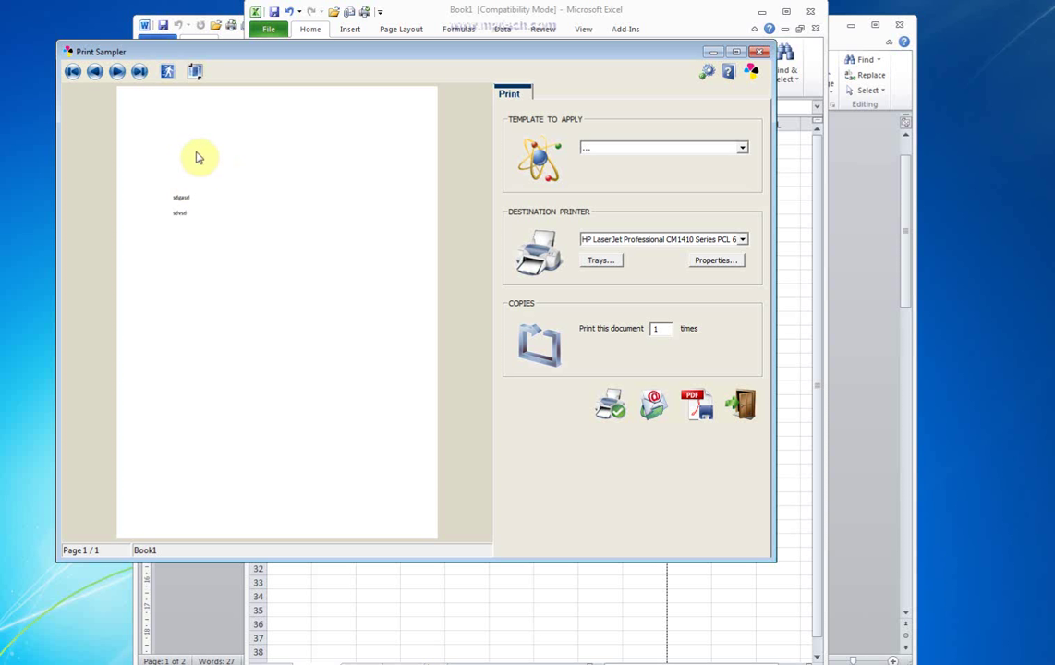
# - Preview the sheet with the fontware, invoice and river templates in turn, then close the preview
pyautogui.click(742, 149)
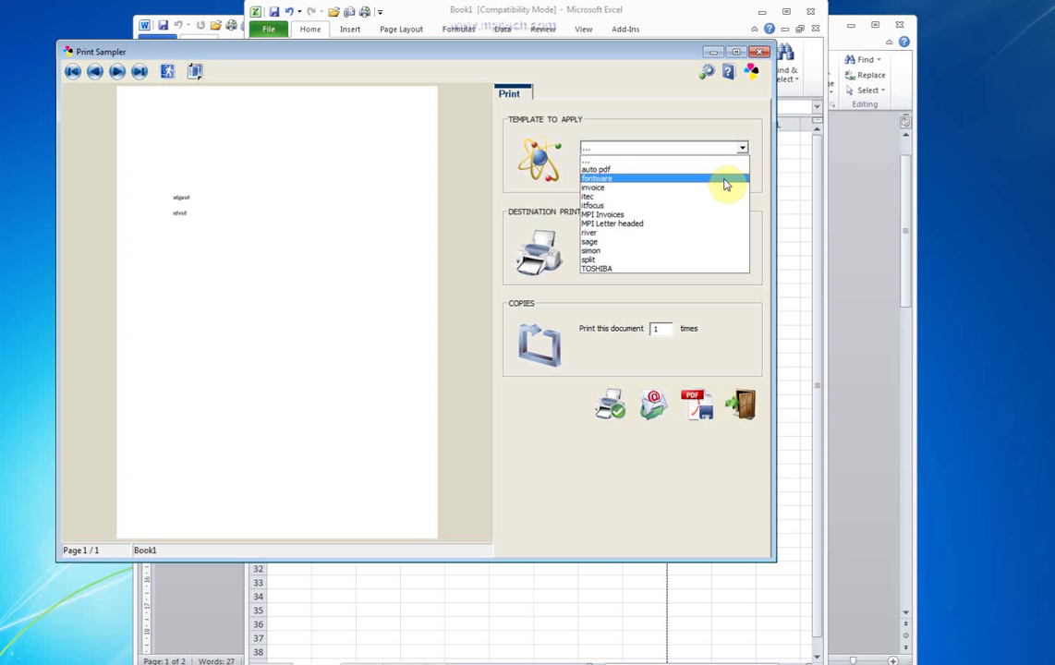
pyautogui.click(726, 179)
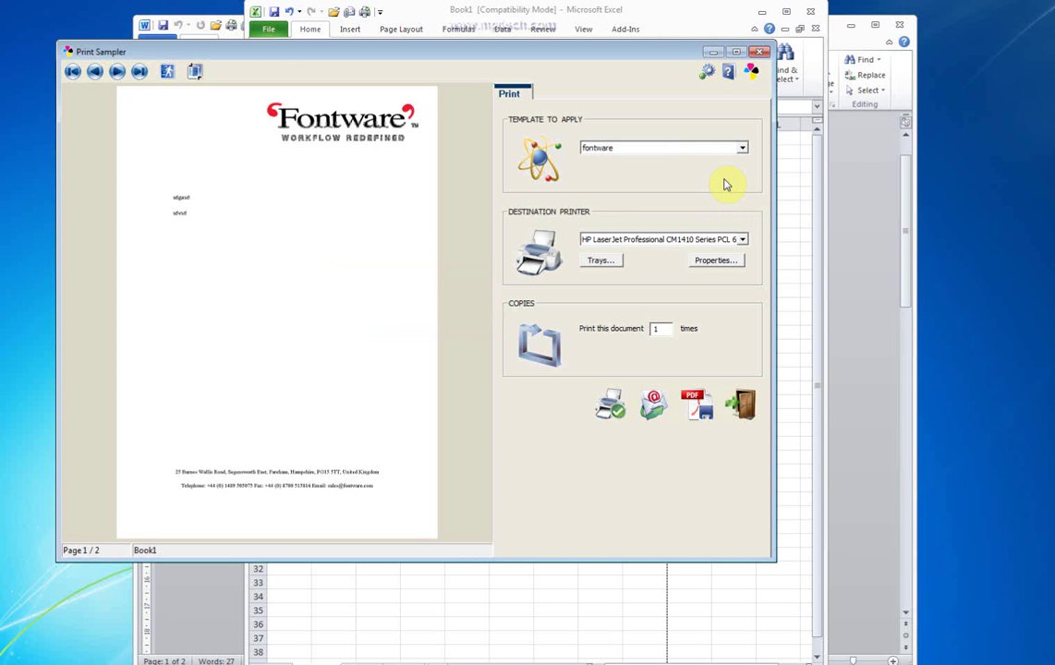
pyautogui.click(742, 150)
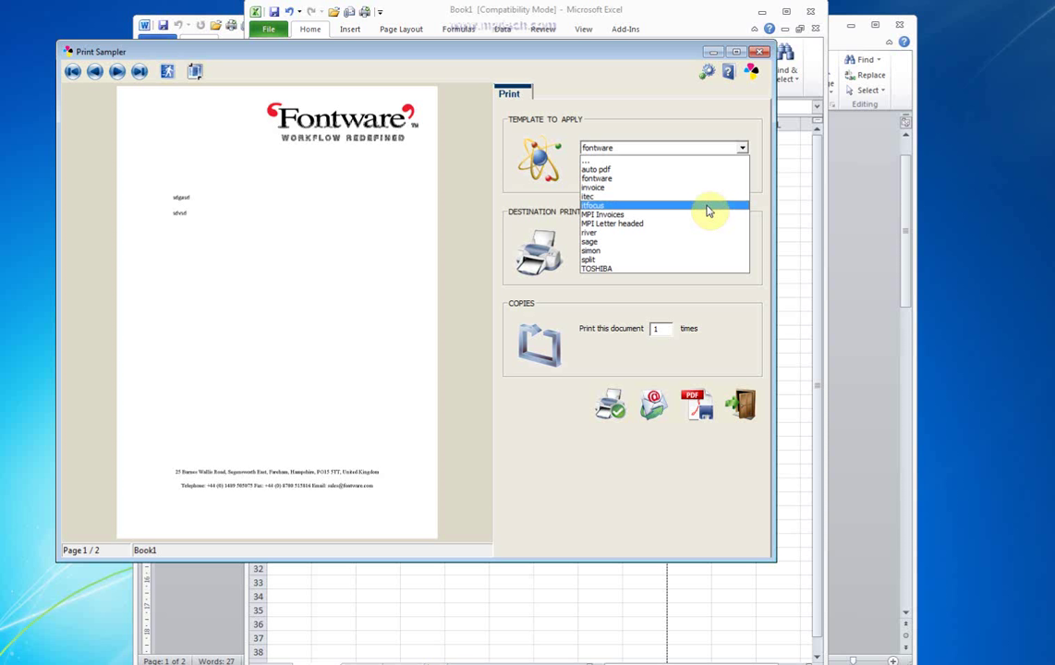
pyautogui.click(707, 189)
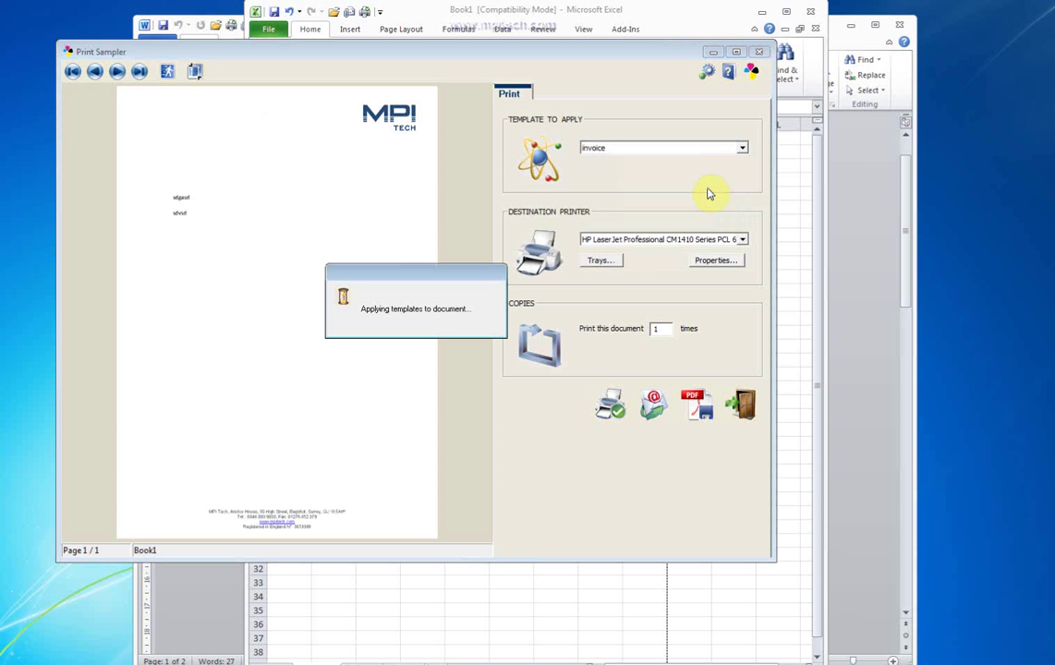
pyautogui.click(742, 149)
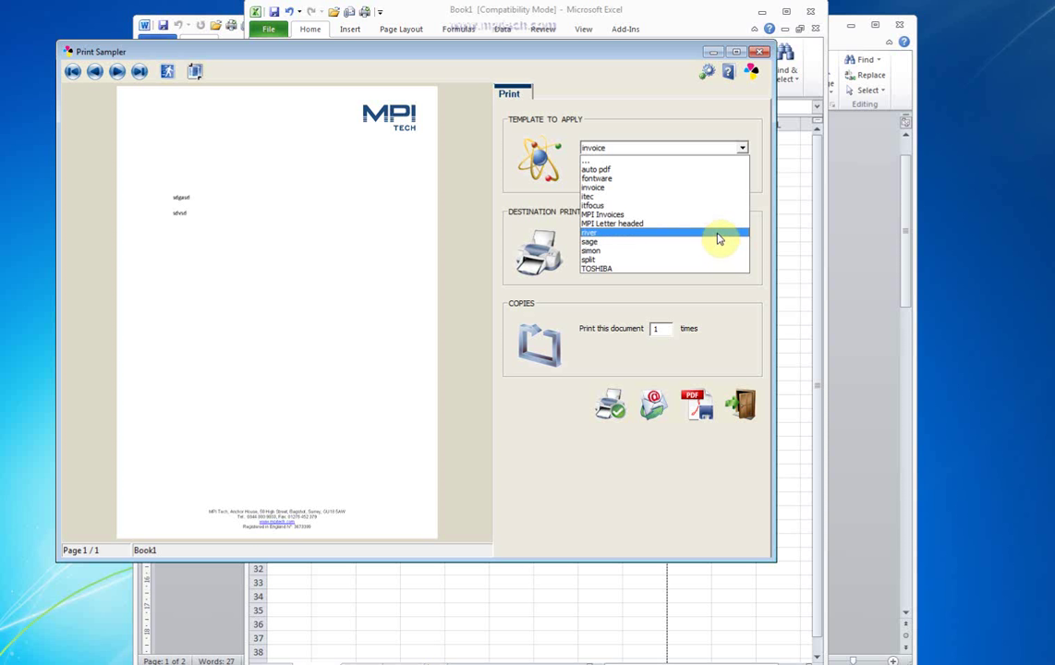
pyautogui.click(719, 239)
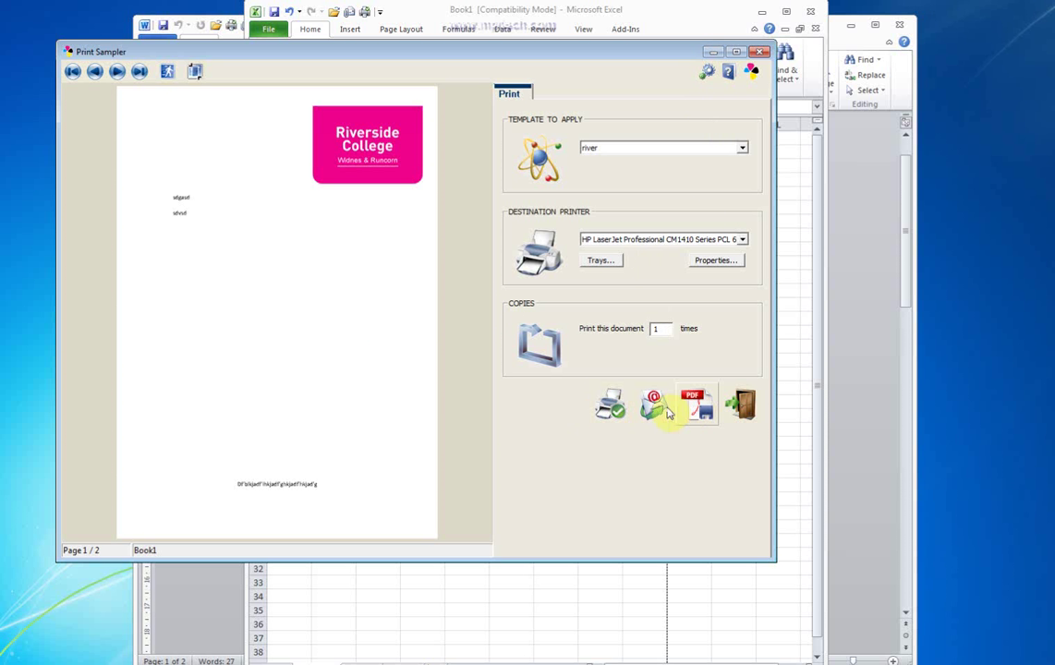
pyautogui.click(763, 57)
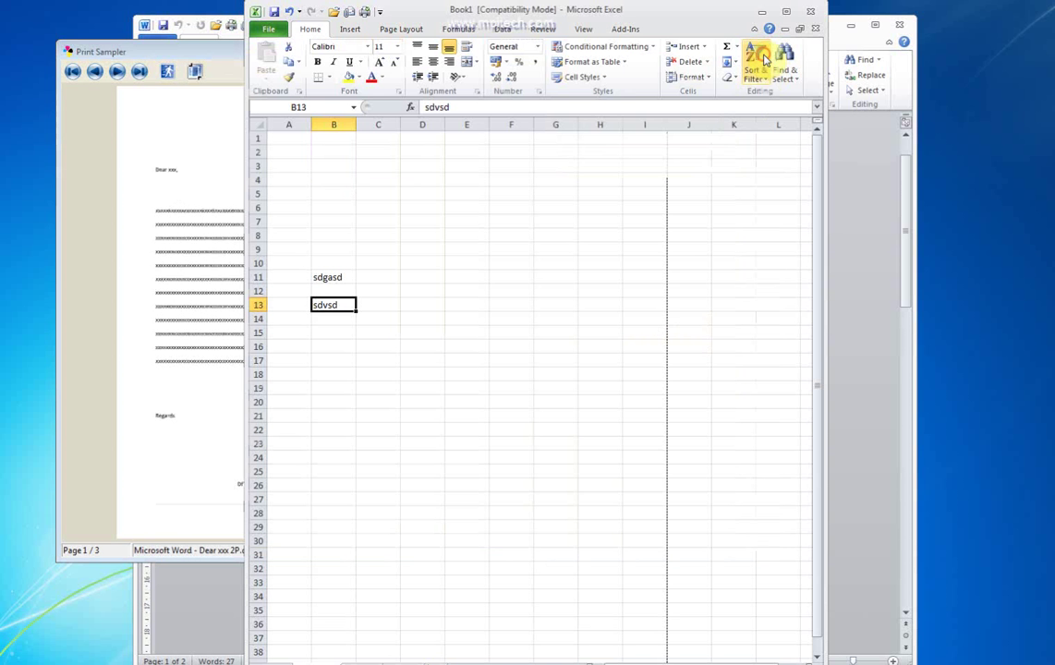
# - Print the MPI Tech home page from Internet Explorer to the Print Sampler printer
pyautogui.click(762, 13)
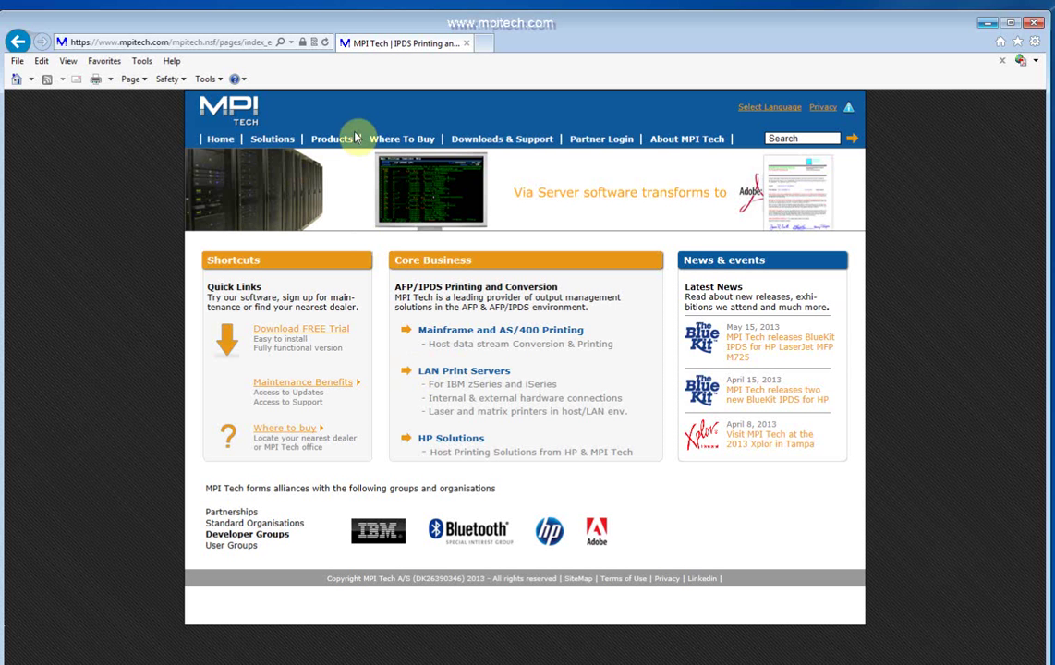
pyautogui.click(17, 60)
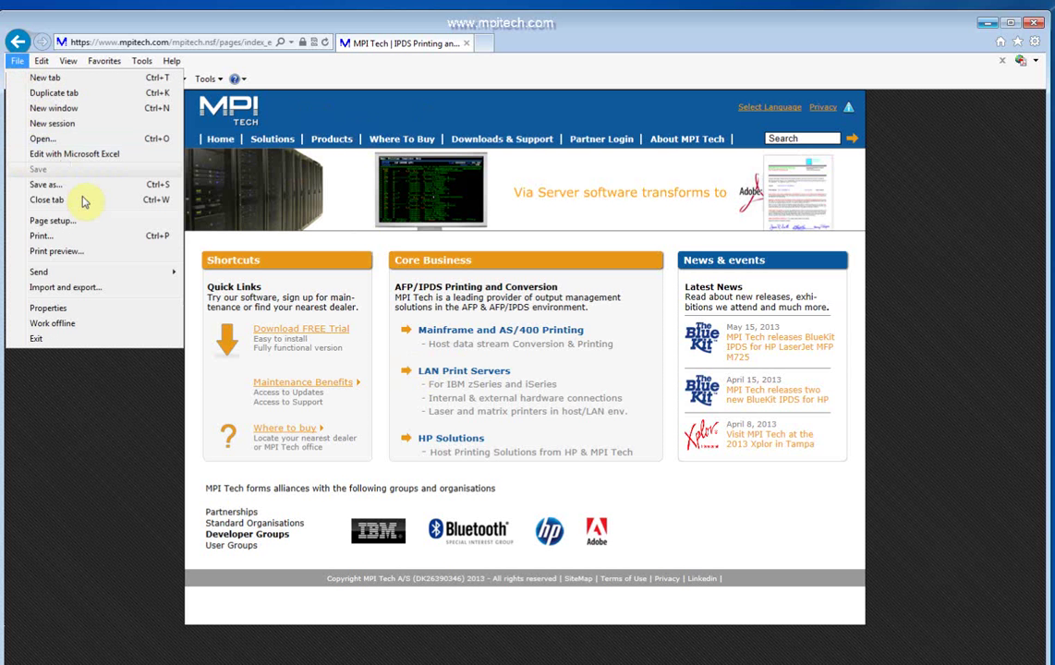
pyautogui.click(103, 252)
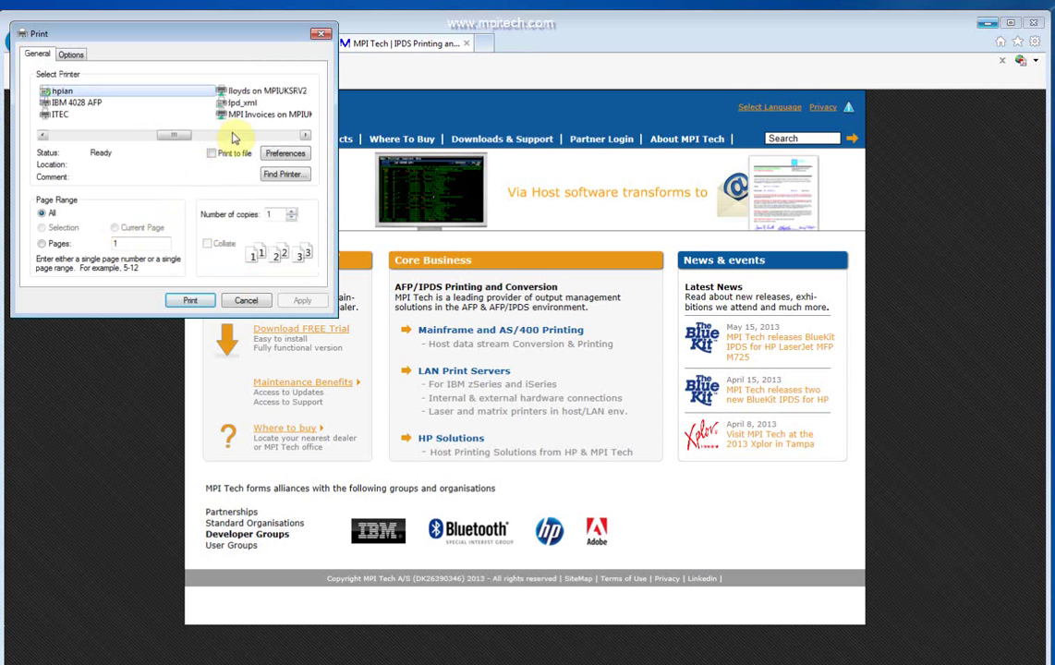
pyautogui.click(233, 137)
pyautogui.click(251, 103)
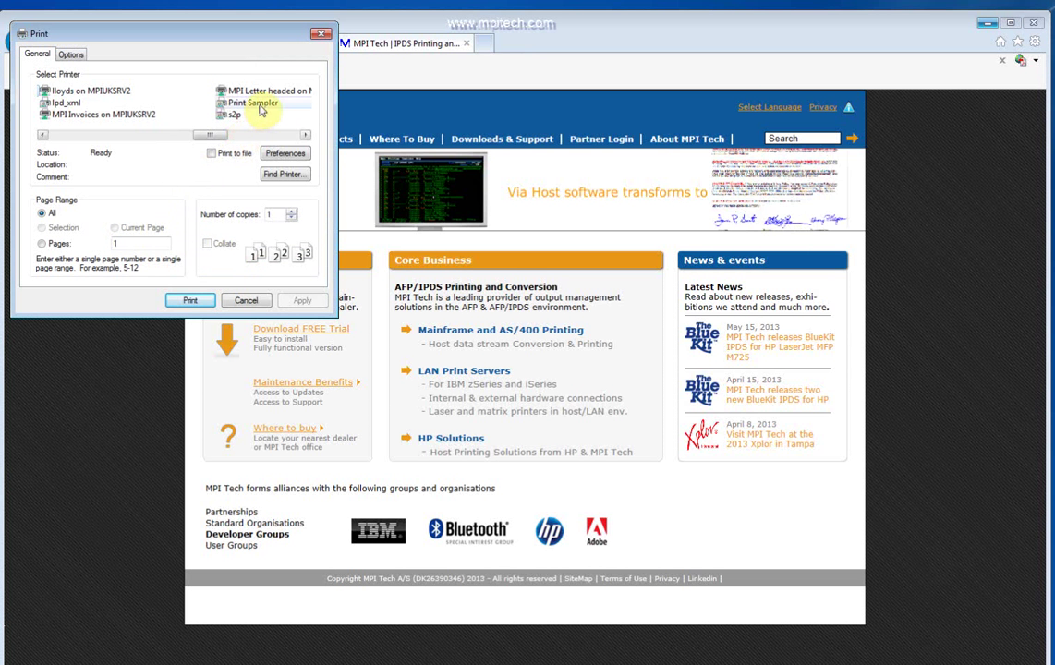
pyautogui.click(187, 300)
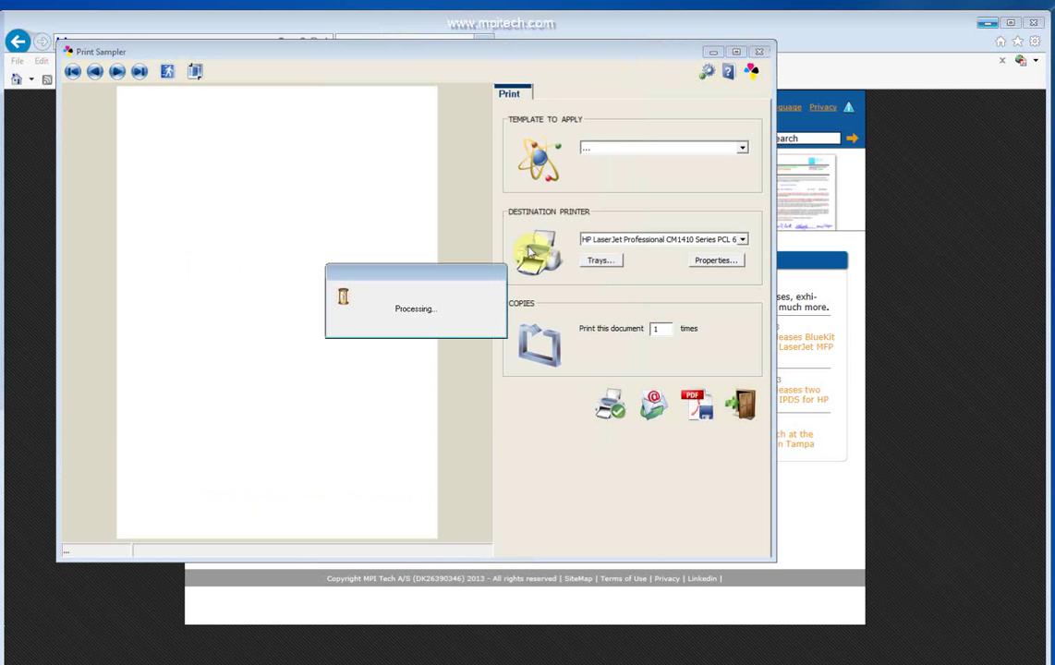
# - Choose the river template for the MPI Tech web page preview
pyautogui.click(743, 149)
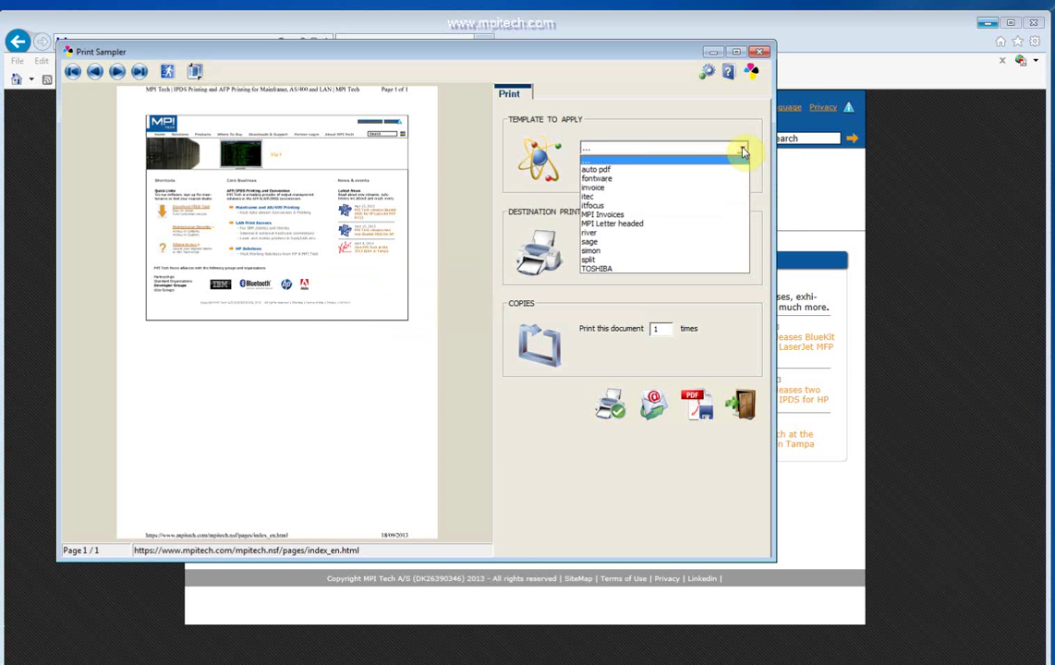
pyautogui.click(714, 234)
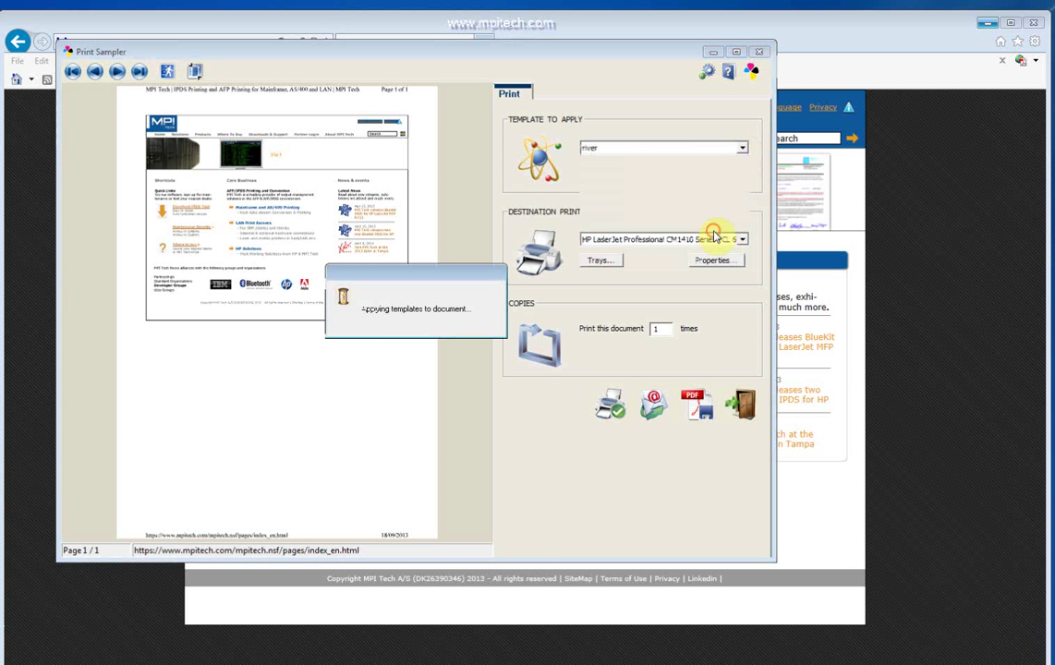